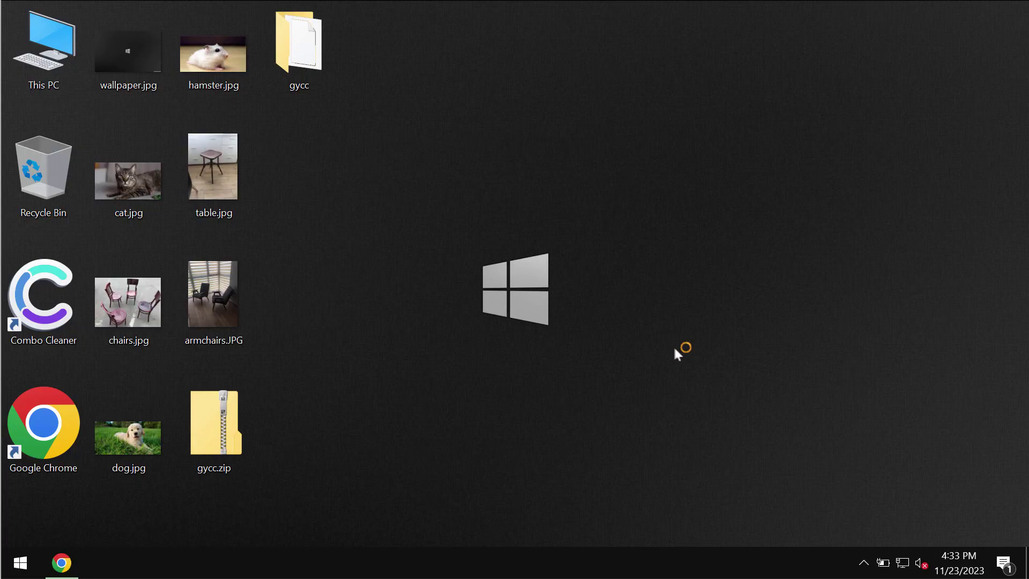
Select and deselect the gycc folder, then preview the chairs.jpg and hamster.jpg photos.
left_click(298, 48)
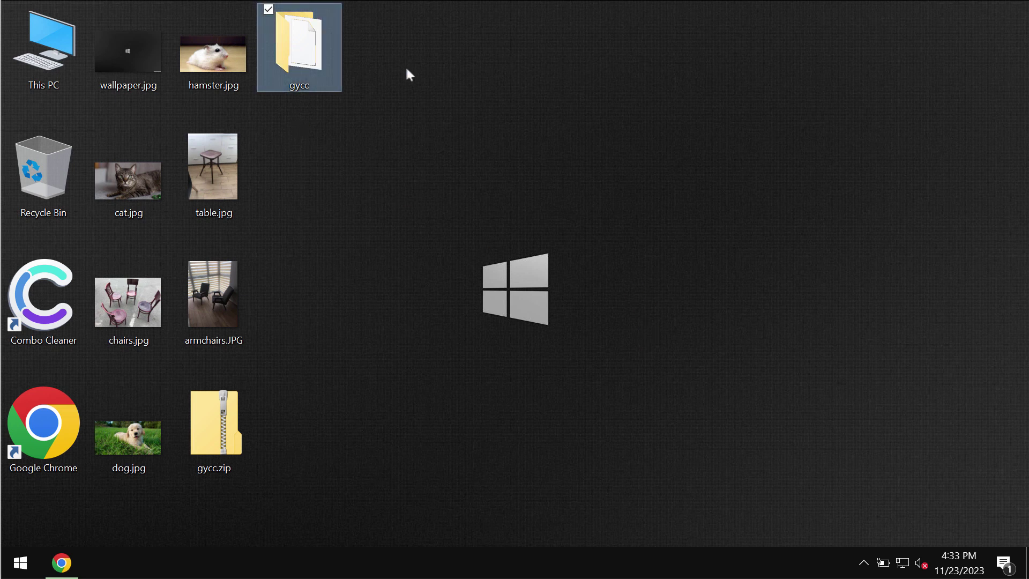
left_click(426, 357)
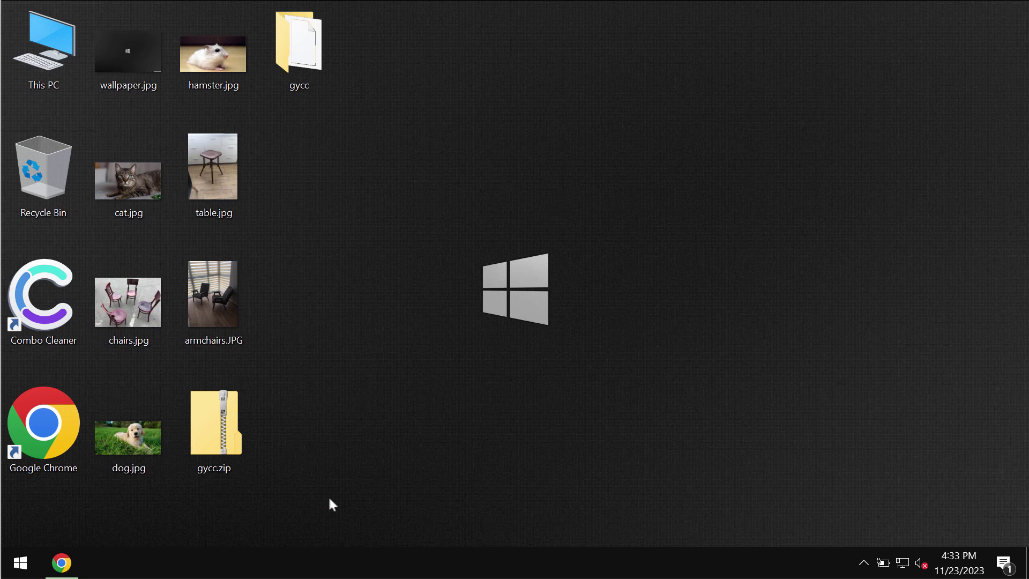
double_click(146, 305)
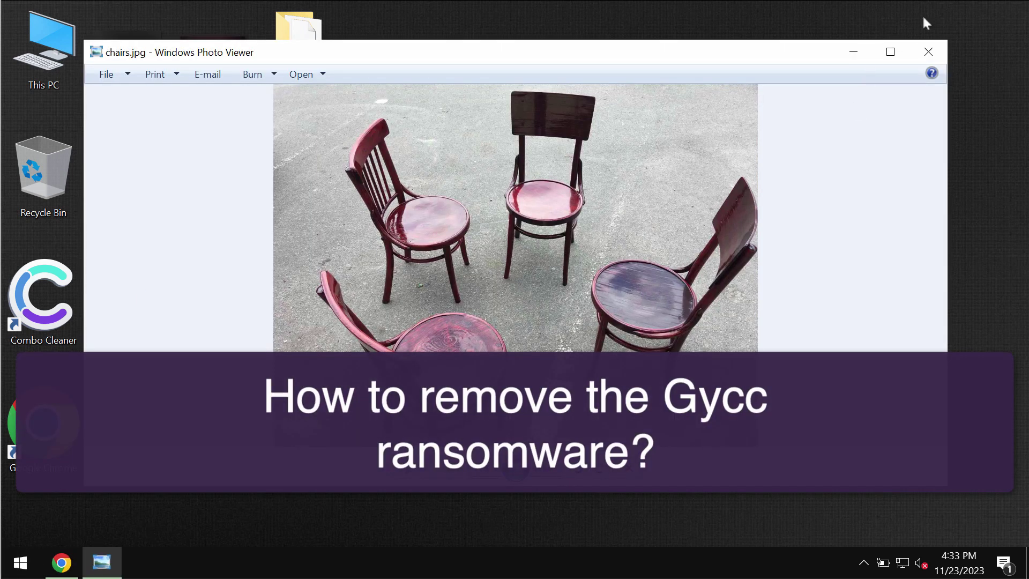
left_click(928, 52)
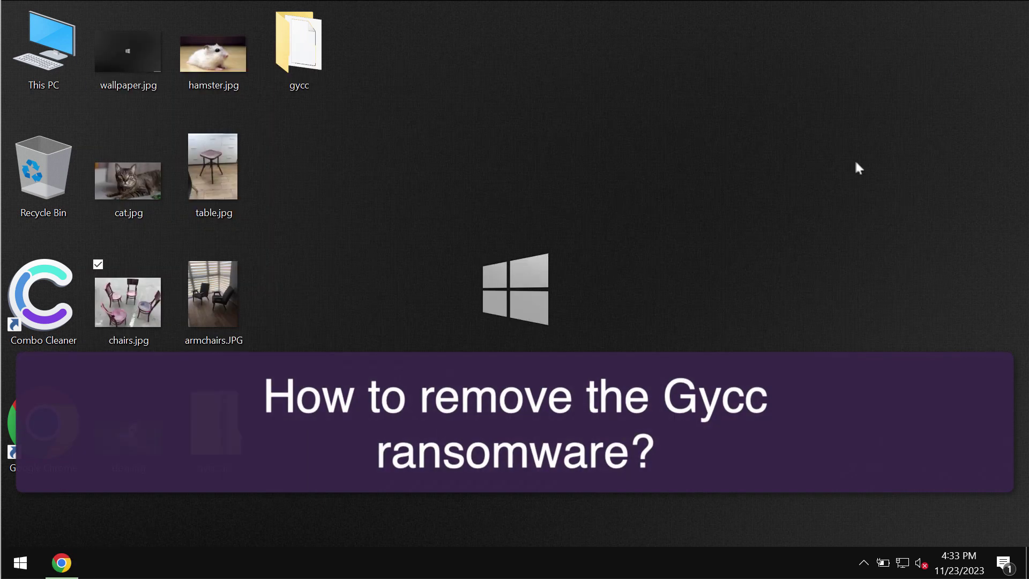
double_click(232, 75)
left_click(929, 52)
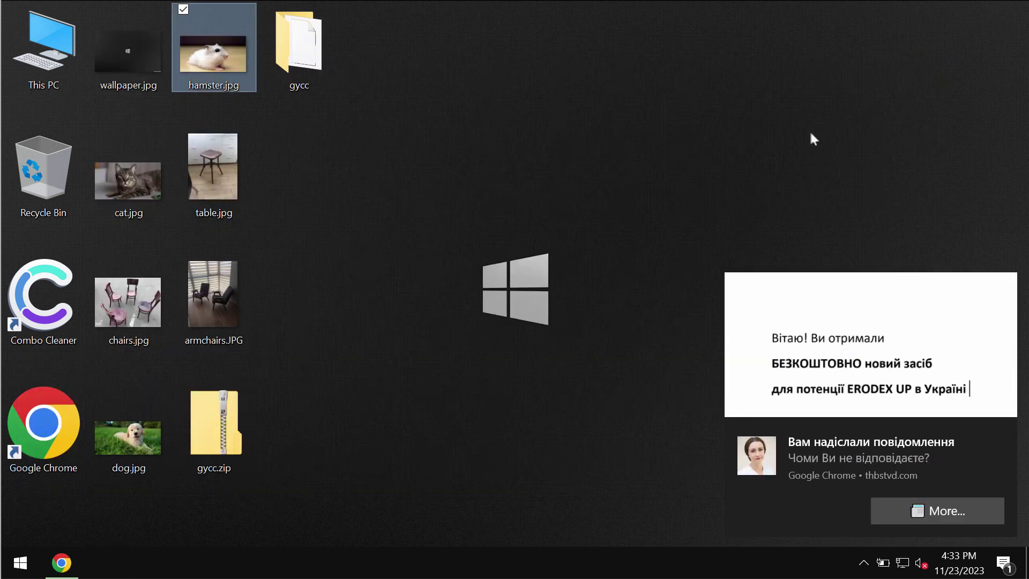
View wallpaper.jpg, then clear all Windows notifications.
left_click(127, 66)
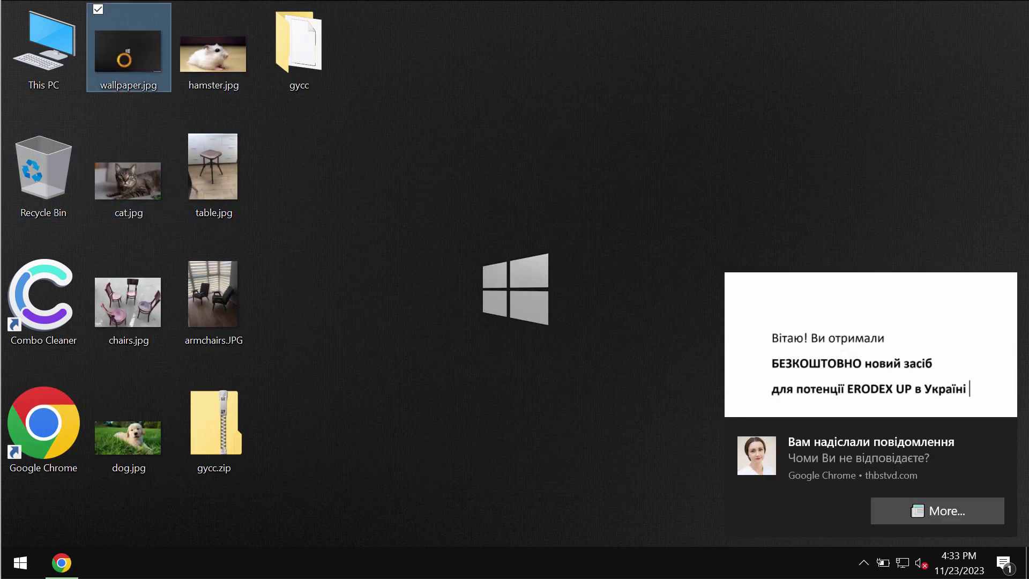
double_click(123, 58)
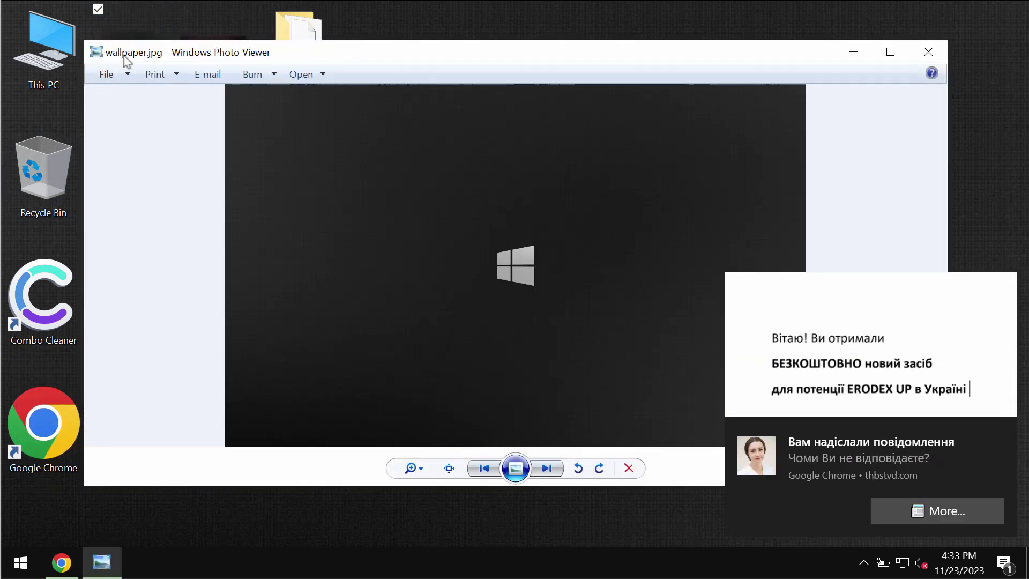
left_click(928, 52)
left_click(1003, 562)
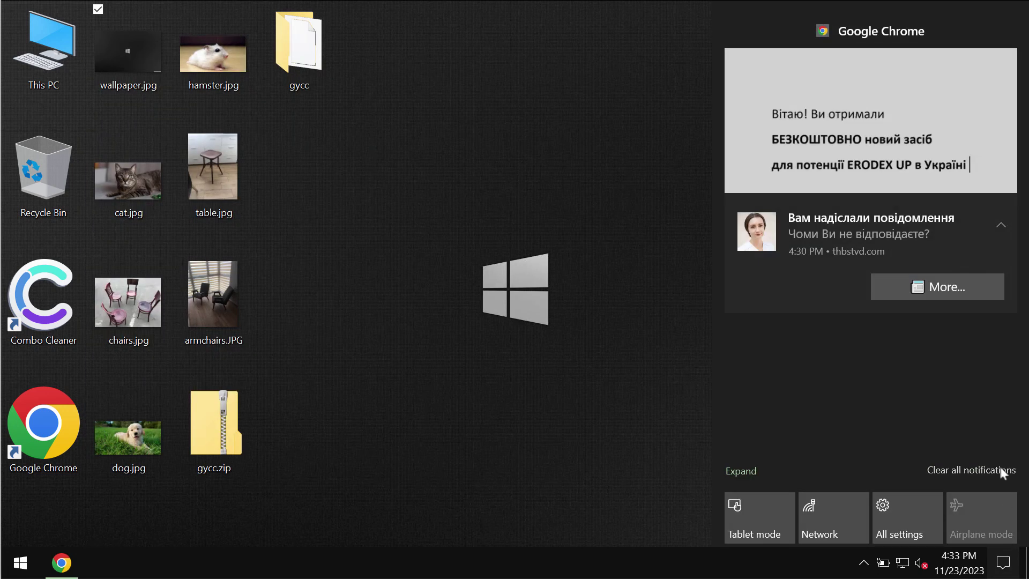
left_click(524, 202)
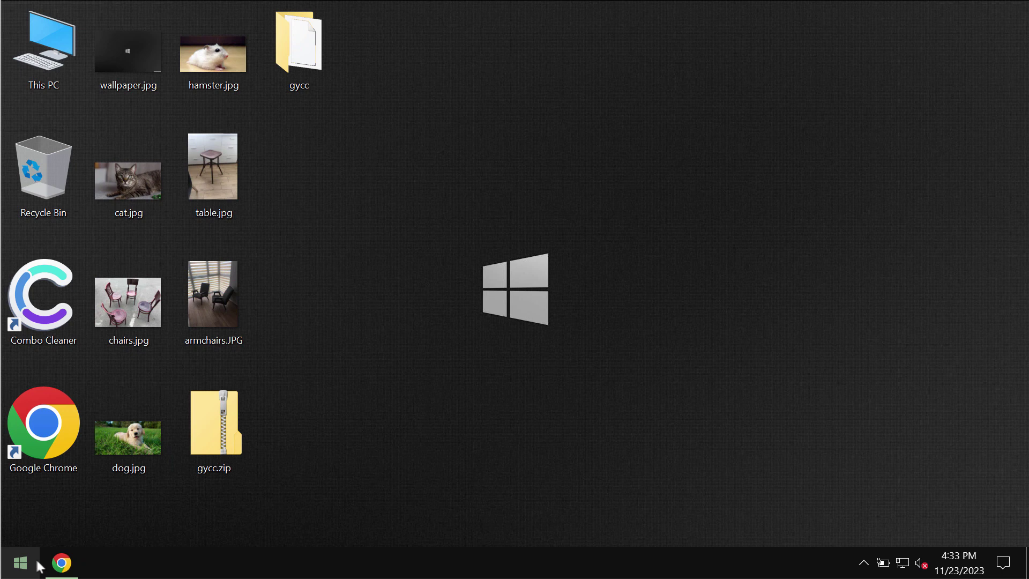
Sign out from the Start right-click menu, dismiss the lock screen and sign back in.
right_click(20, 563)
mouse_move(103, 517)
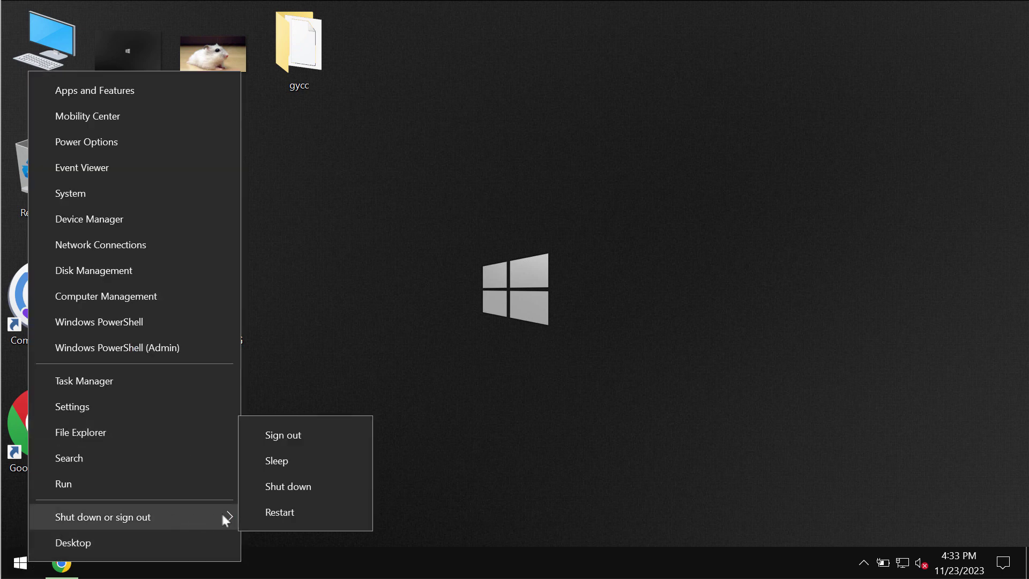
left_click(294, 434)
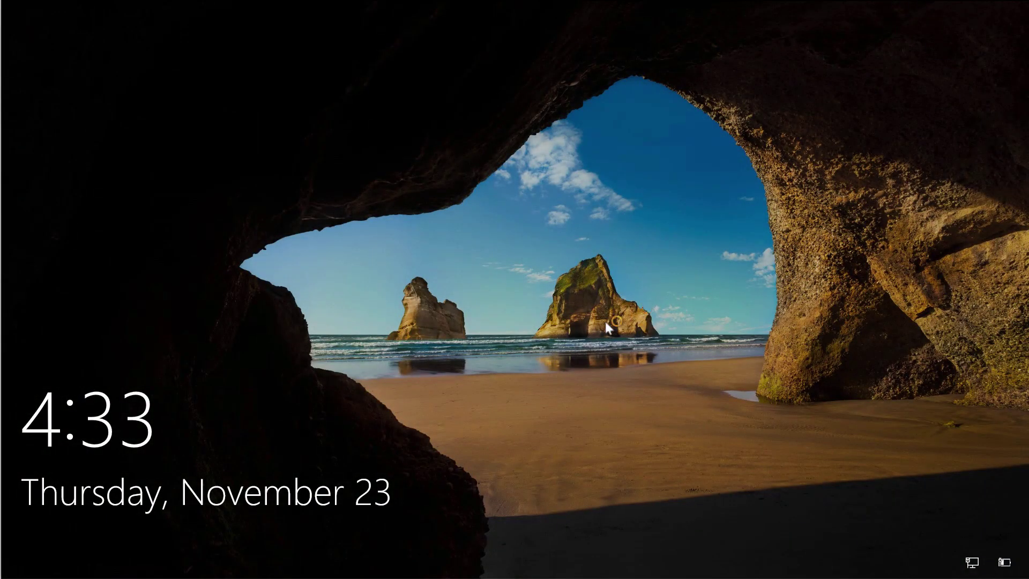
left_click(604, 318)
left_click(507, 344)
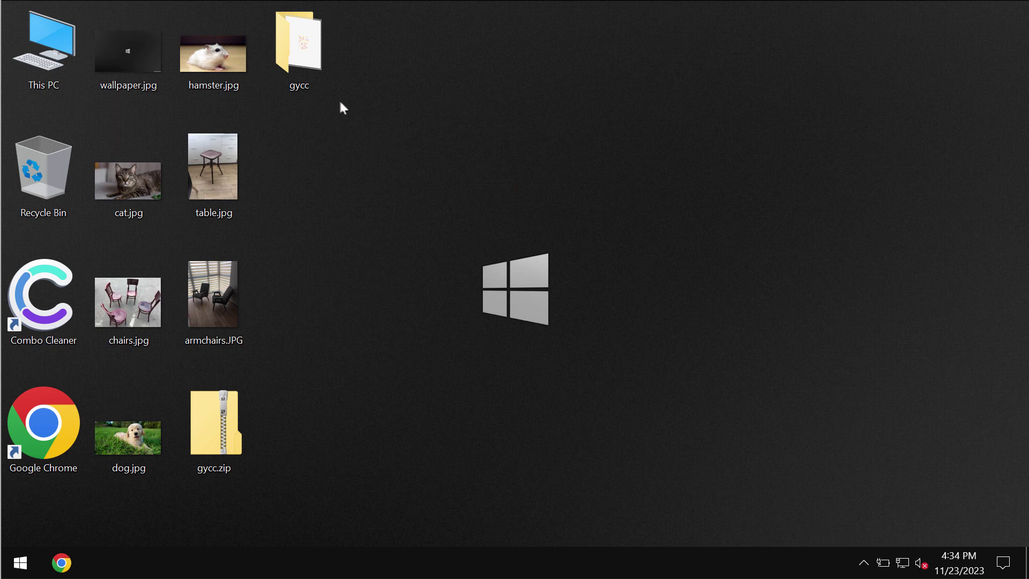
Select and deselect the gycc folder while the desktop files get renamed to .gycc.
left_click(299, 49)
left_click(330, 81)
left_click(322, 72)
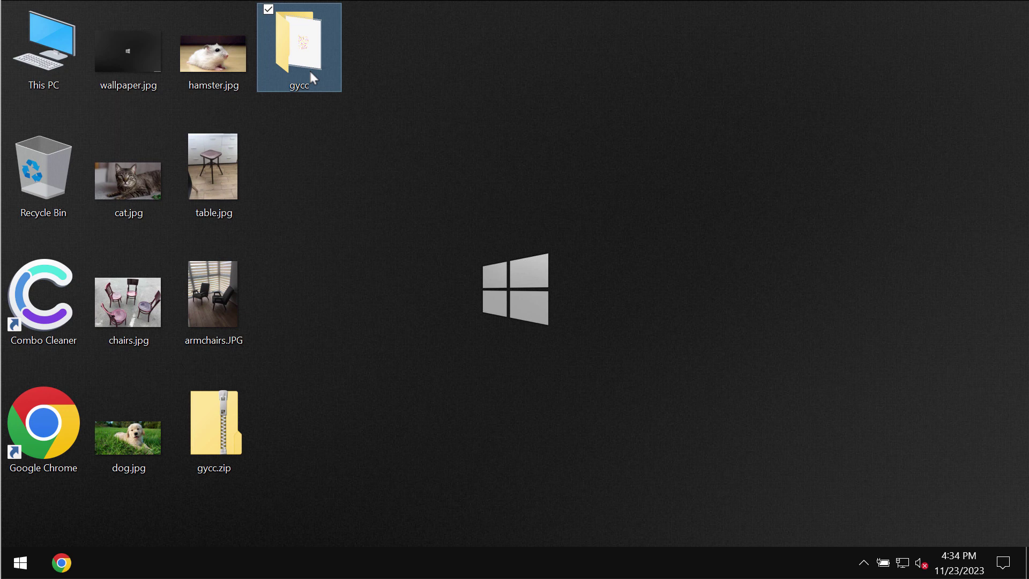
left_click(568, 360)
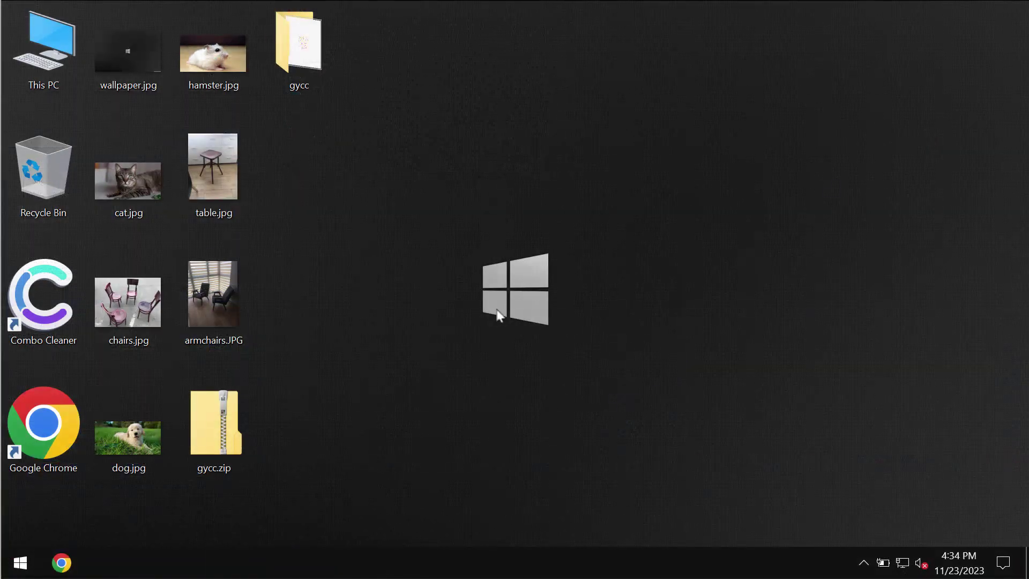
left_click(499, 315)
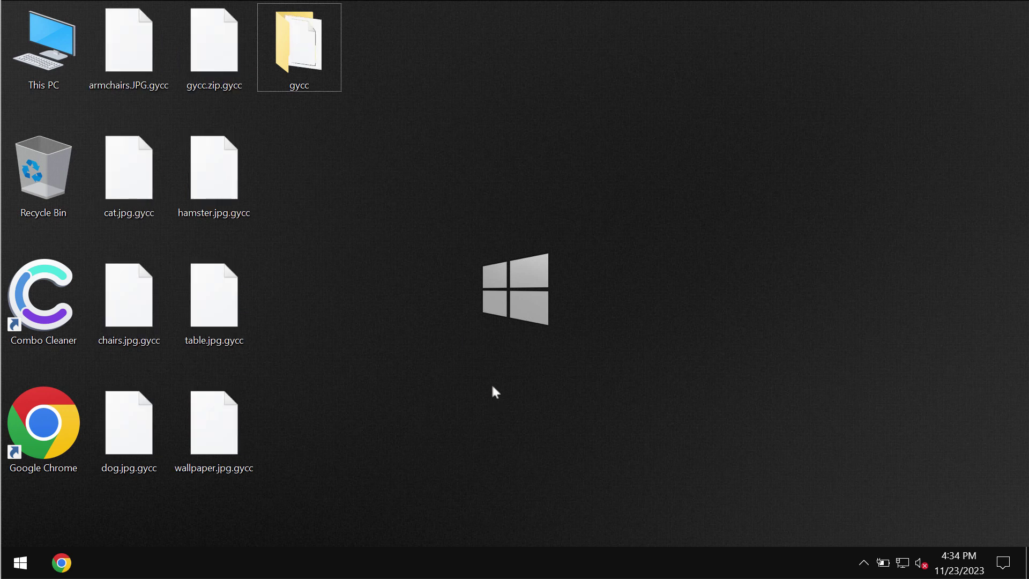
left_click(206, 211)
double_click(206, 210)
key("Escape")
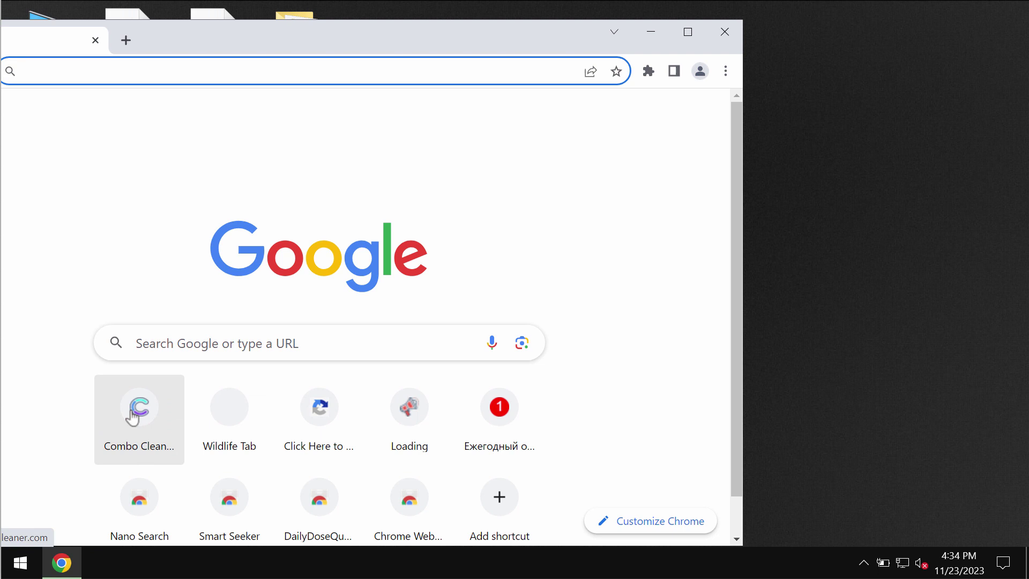
left_click(131, 415)
left_click(687, 32)
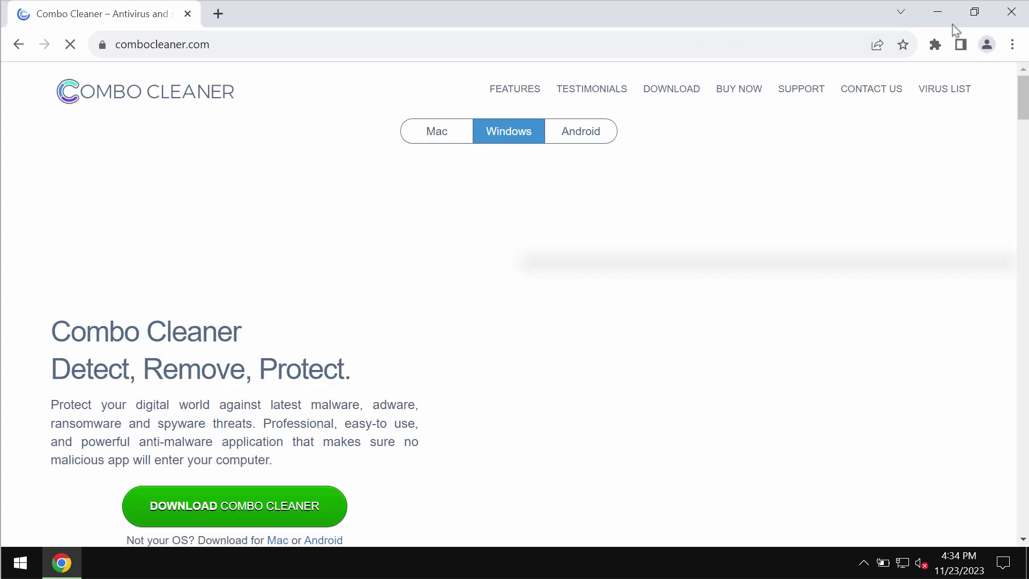
left_click(266, 44)
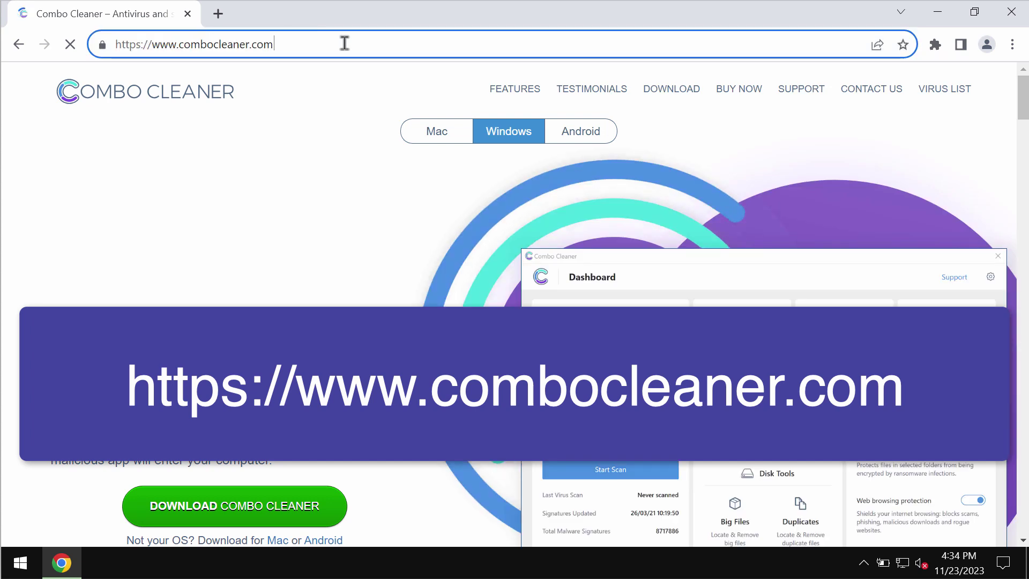
Minimize Chrome, launch Combo Cleaner from the desktop, and start a Quick Scan.
left_click(943, 16)
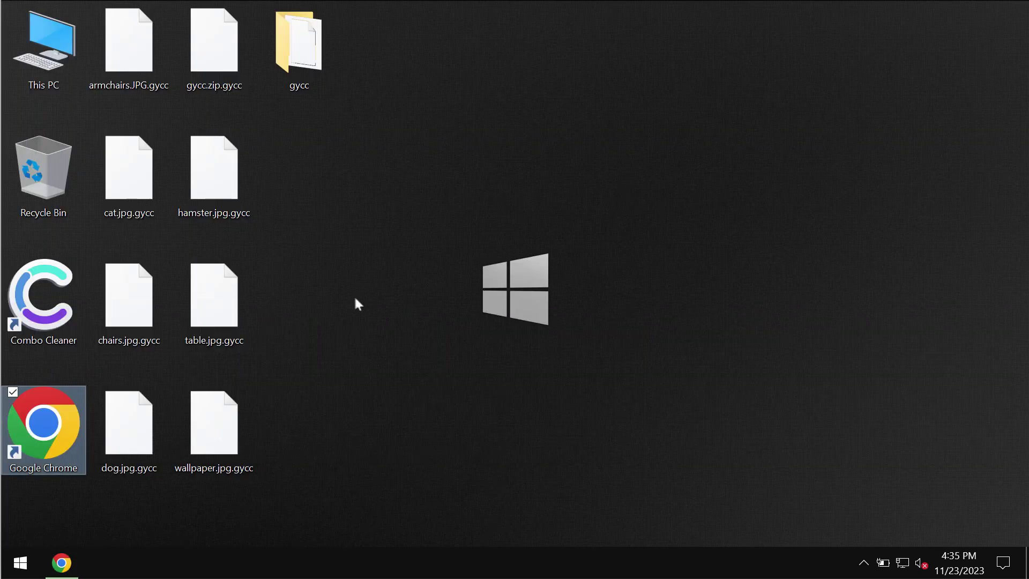
left_click(75, 304)
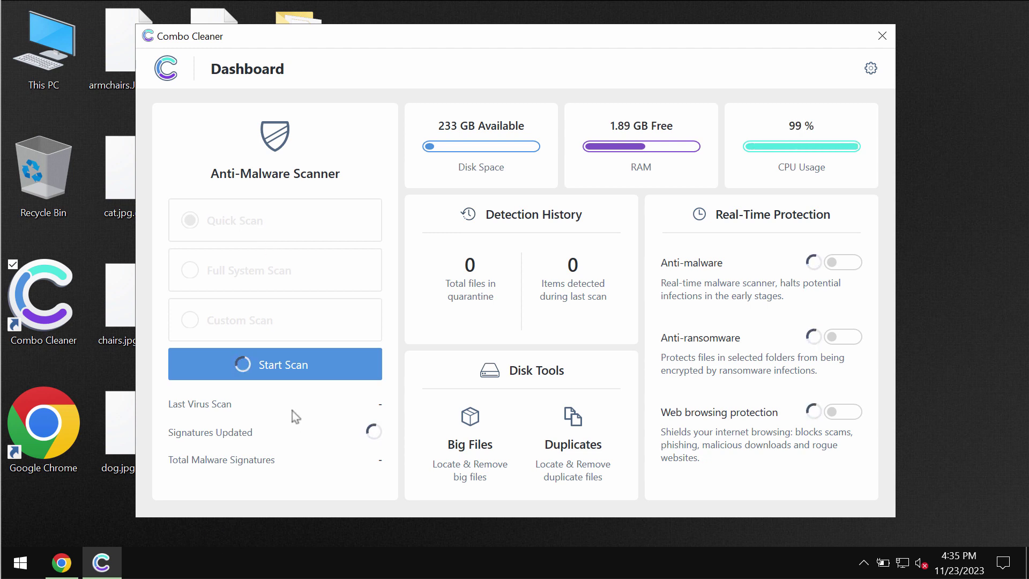
left_click(312, 374)
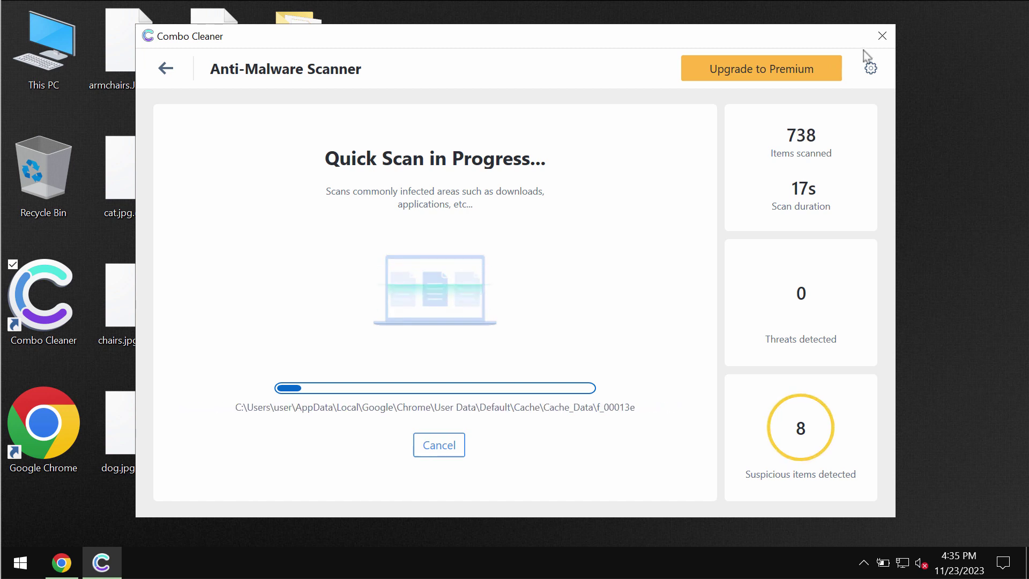
View the Anti-Ransomware tab in Combo Cleaner Settings, then go back to the Dashboard.
left_click(870, 70)
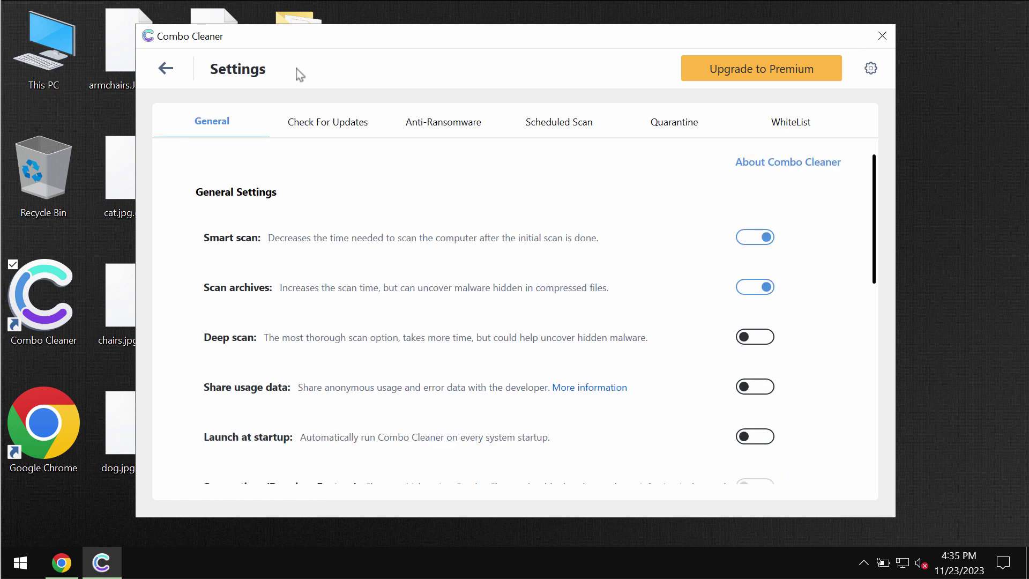
left_click(429, 138)
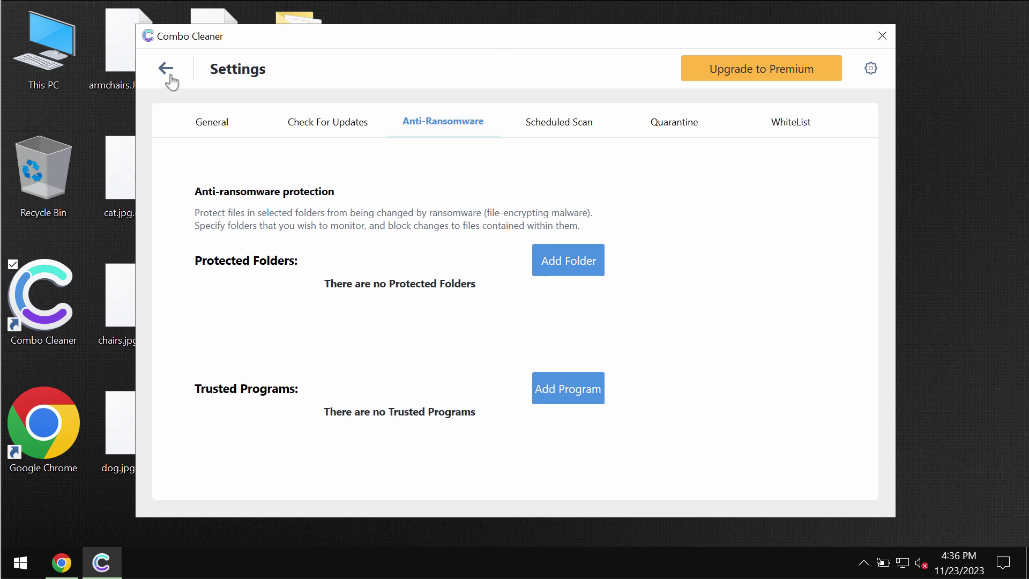
left_click(167, 68)
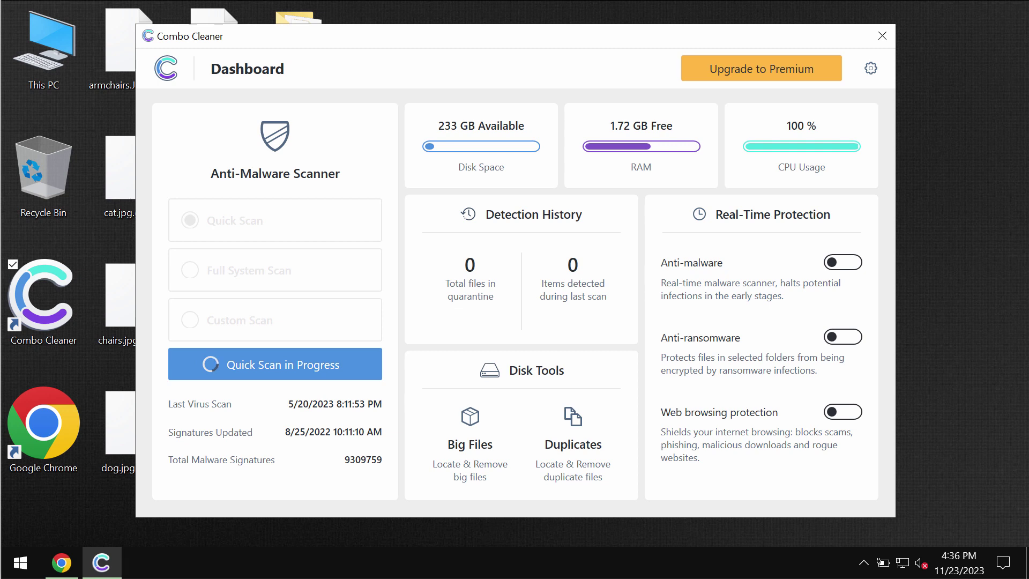
From the Quick Scan in Progress view, open the Upgrade to Premium page.
left_click(330, 365)
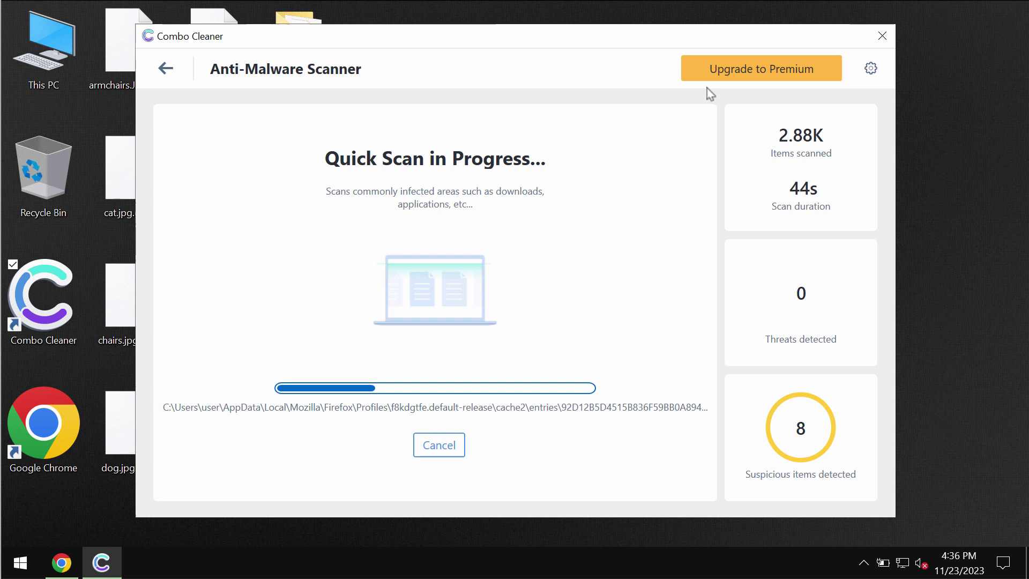
left_click(765, 70)
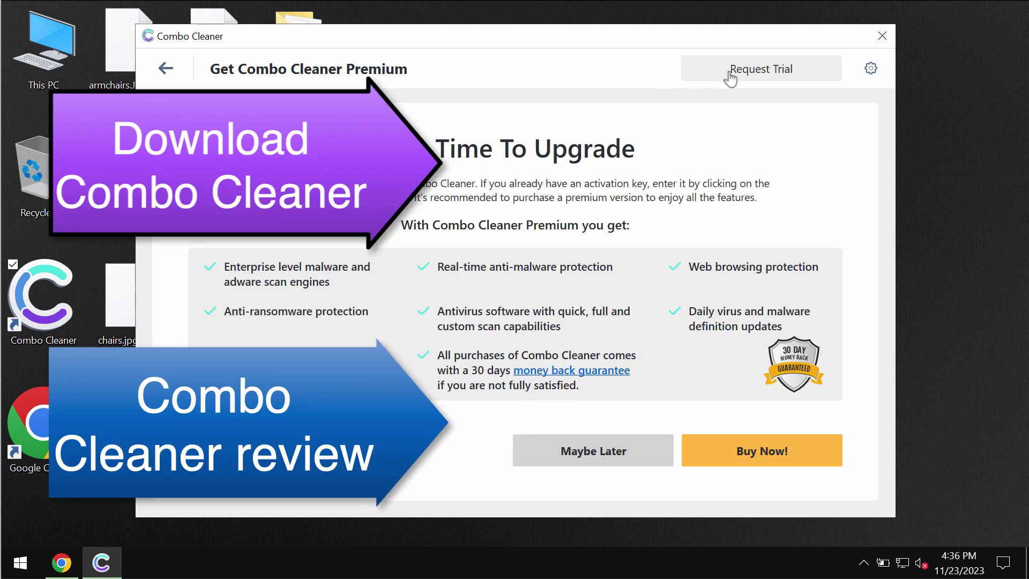